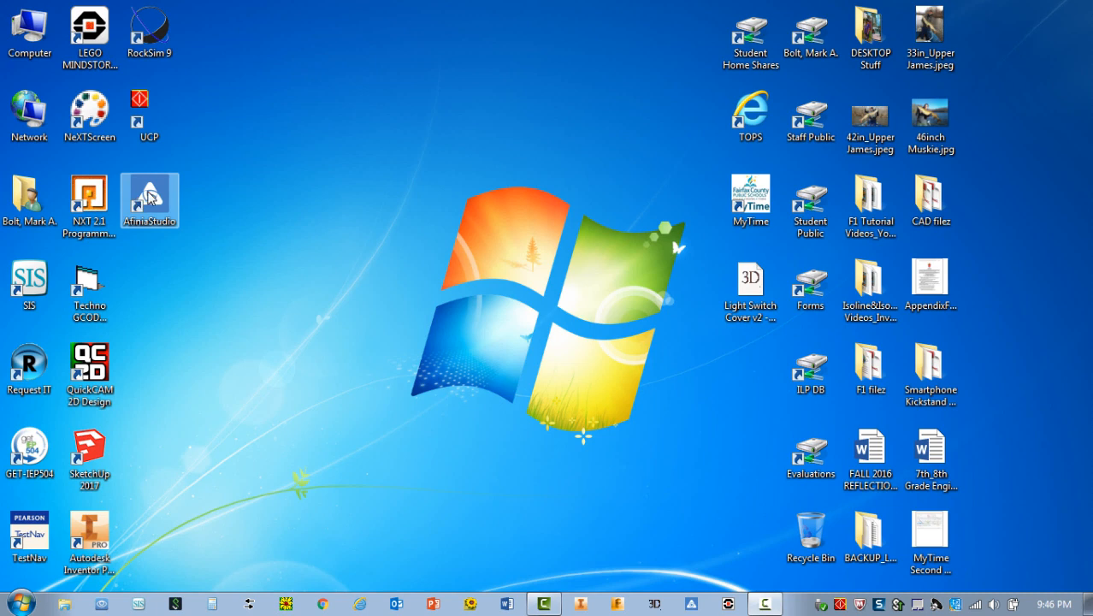
Launch Afinia Studio, enter the build workspace and open the file browser for adding a 3D model.
{"action": "double_click", "coordinate": [152, 197]}
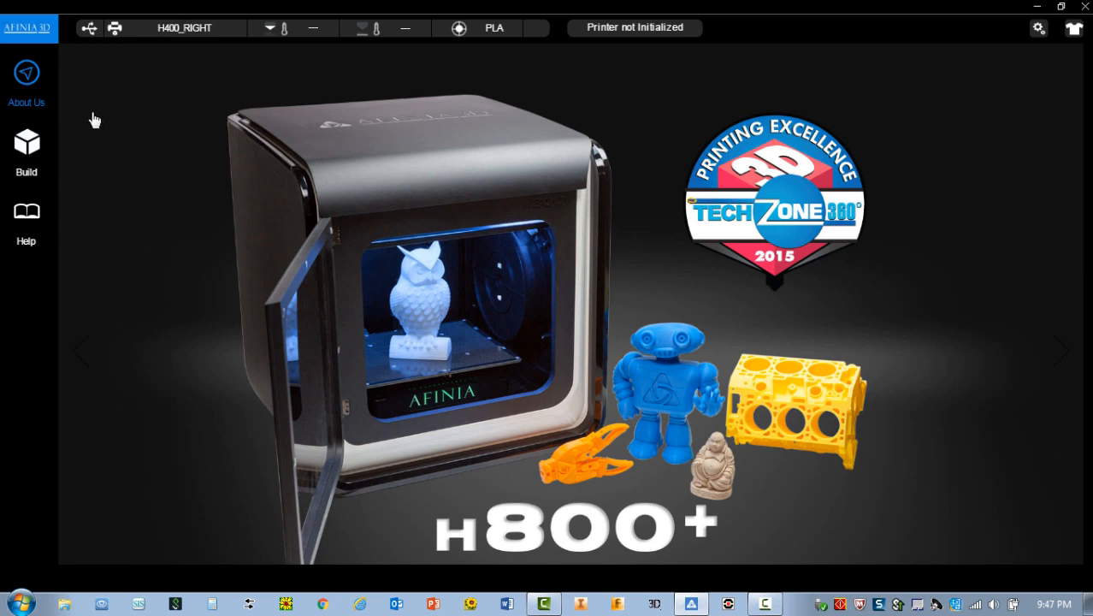
{"action": "left_click", "coordinate": [30, 146]}
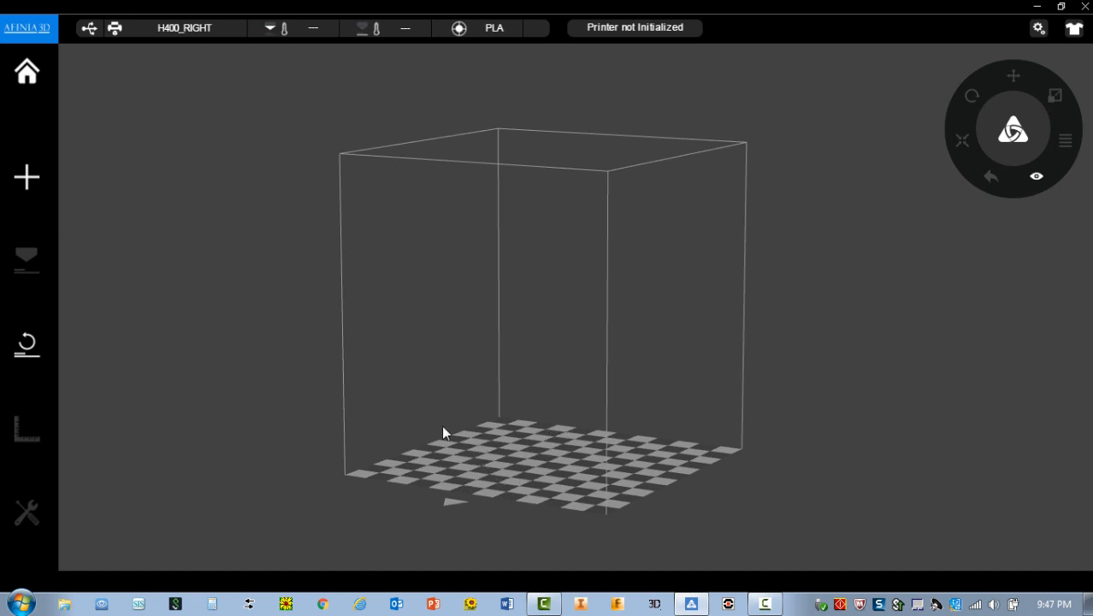
{"action": "left_click", "coordinate": [27, 177]}
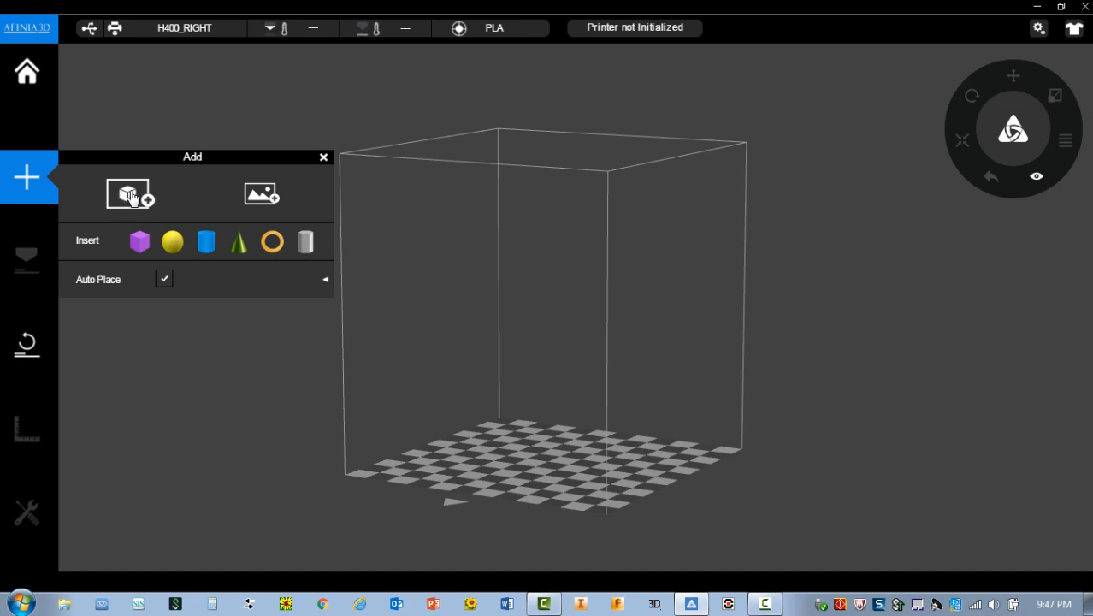
{"action": "left_click", "coordinate": [131, 197]}
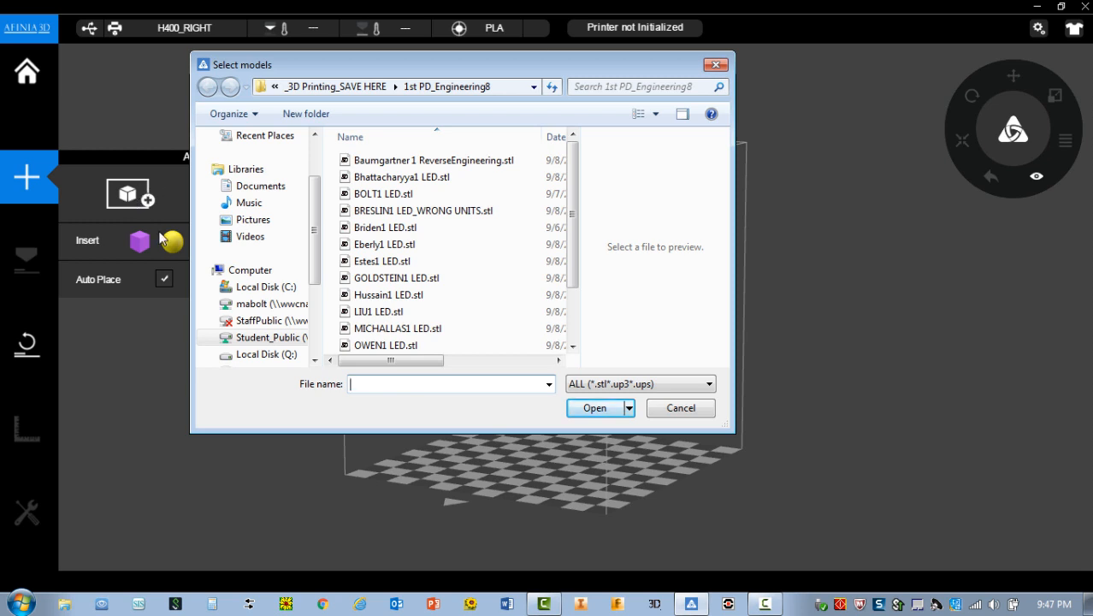
Load the instructor's LED STL model from the 1st PD_Engineering8 folder within _3D Printing_SAVE HERE on the Student_Public drive.
{"action": "left_click_drag", "start_coordinate": [312, 222], "coordinate": [316, 255]}
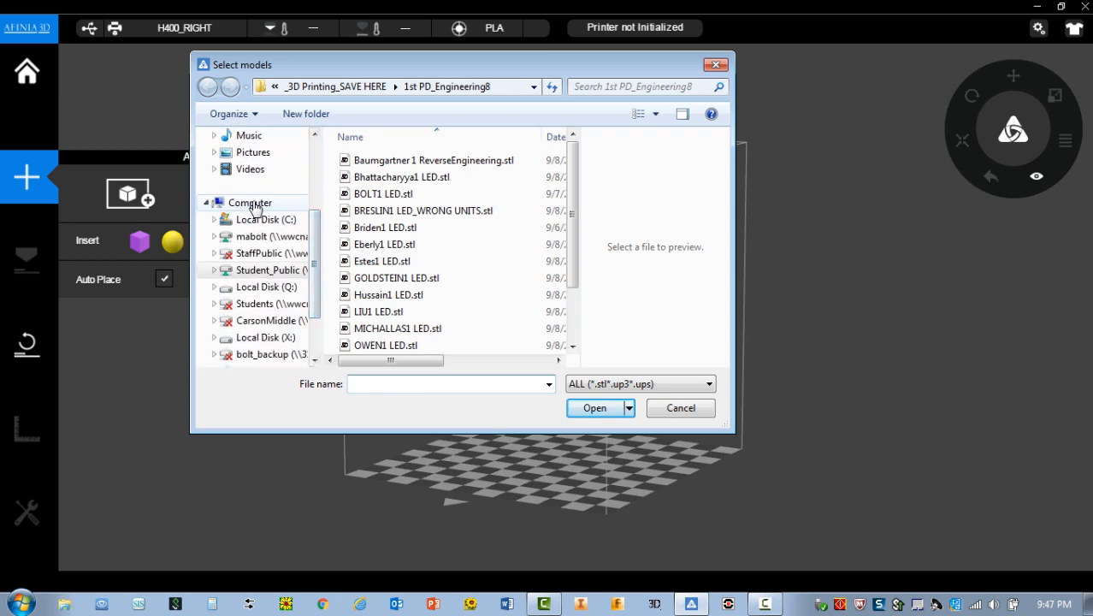
{"action": "left_click", "coordinate": [268, 270]}
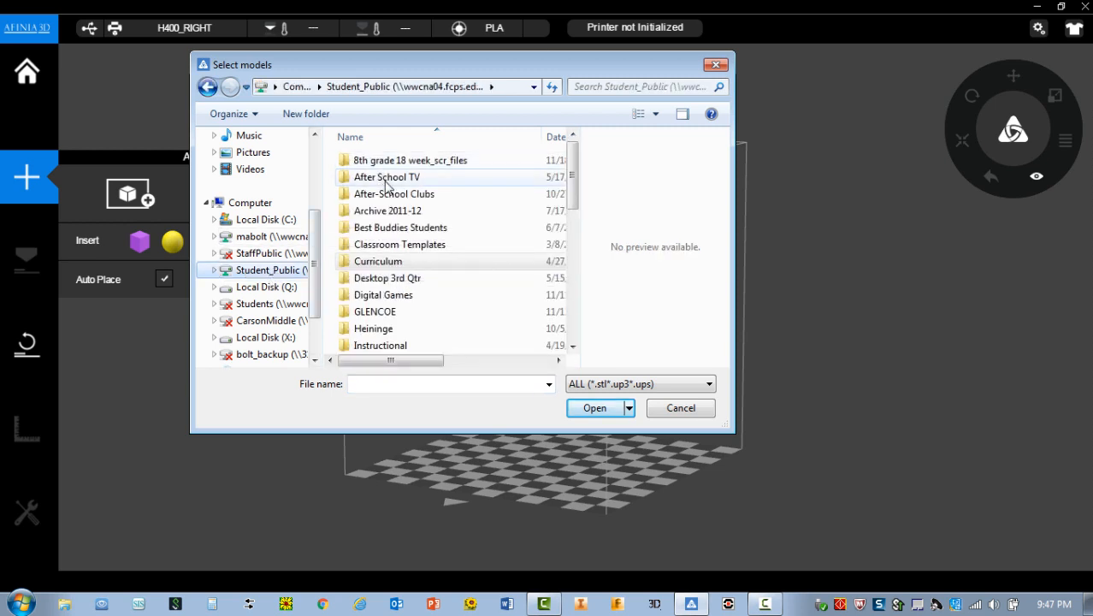
{"action": "double_click", "coordinate": [382, 261]}
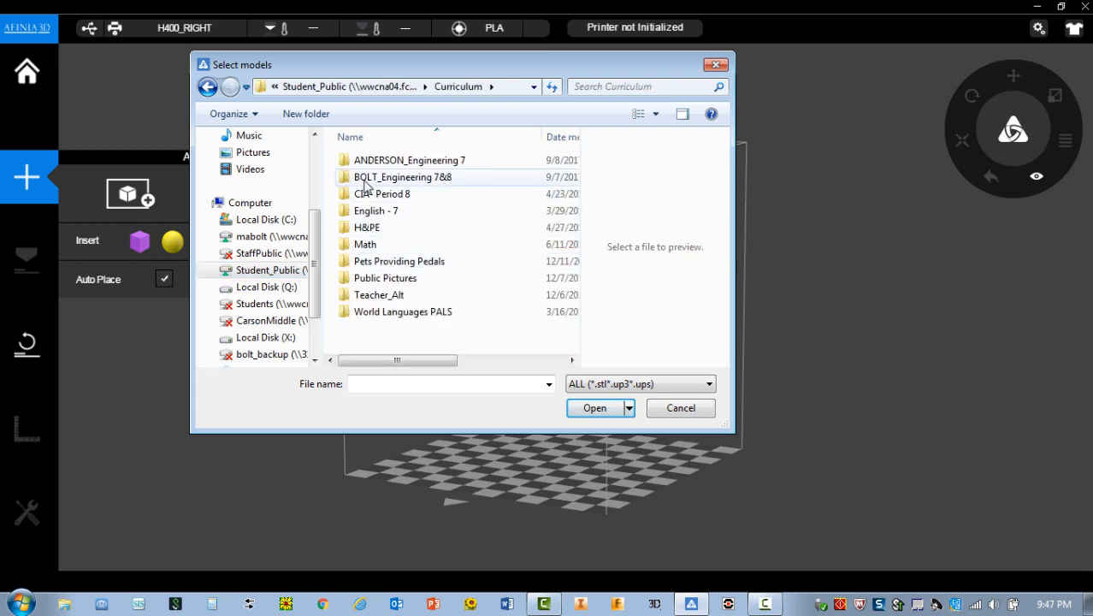
{"action": "double_click", "coordinate": [443, 178]}
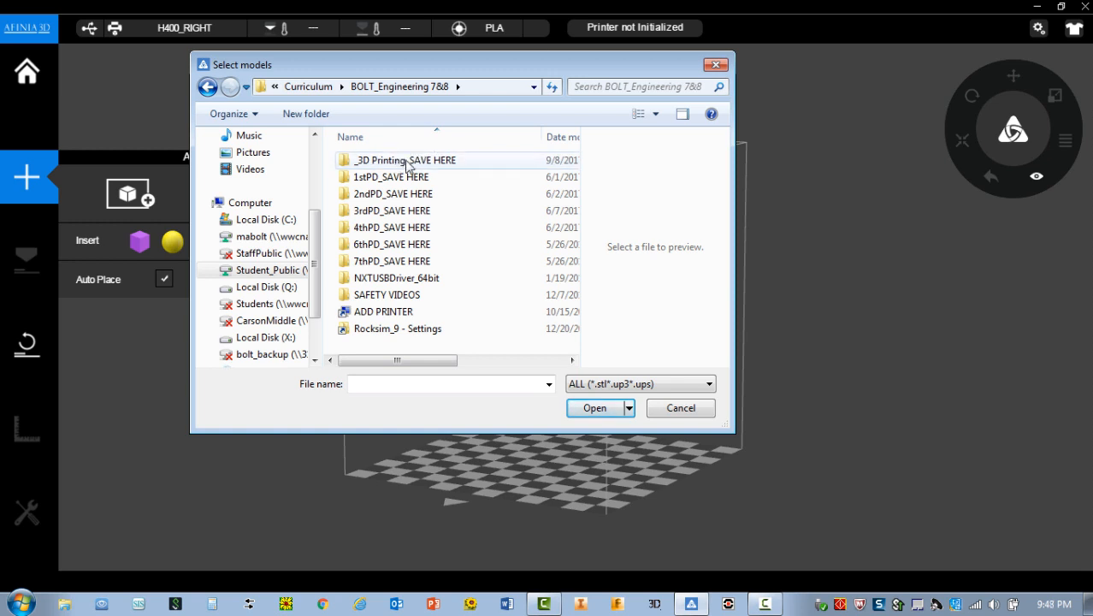
{"action": "double_click", "coordinate": [407, 162]}
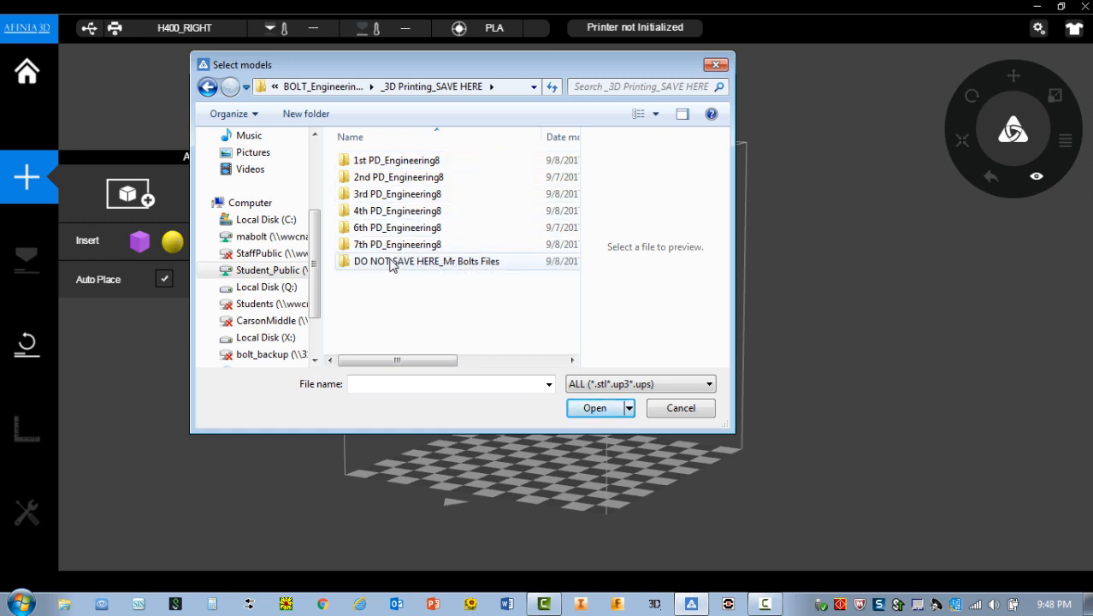
{"action": "double_click", "coordinate": [381, 163]}
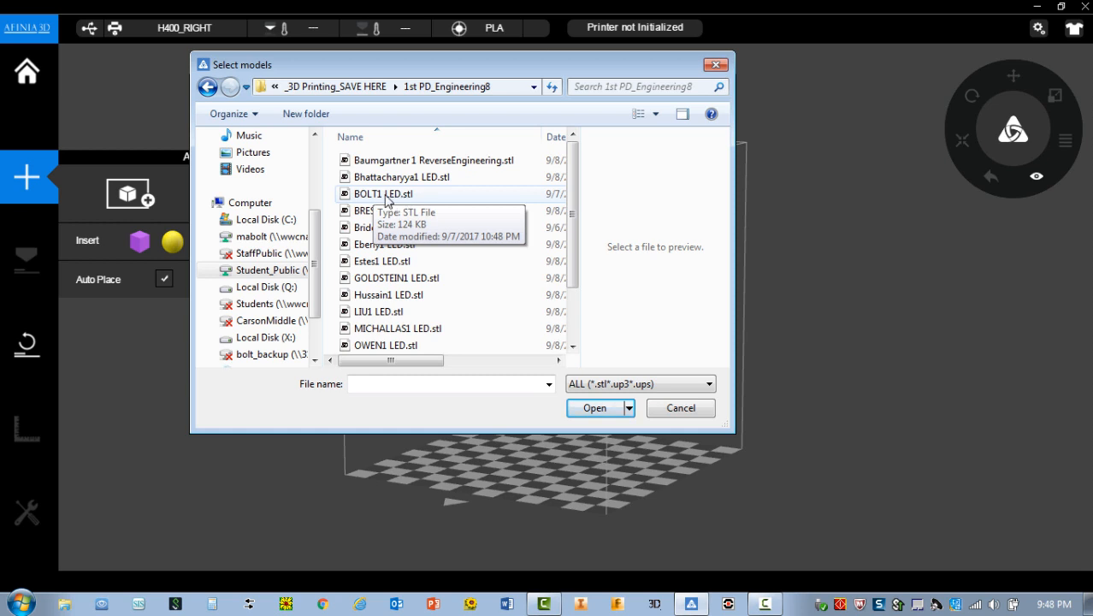
{"action": "double_click", "coordinate": [386, 195]}
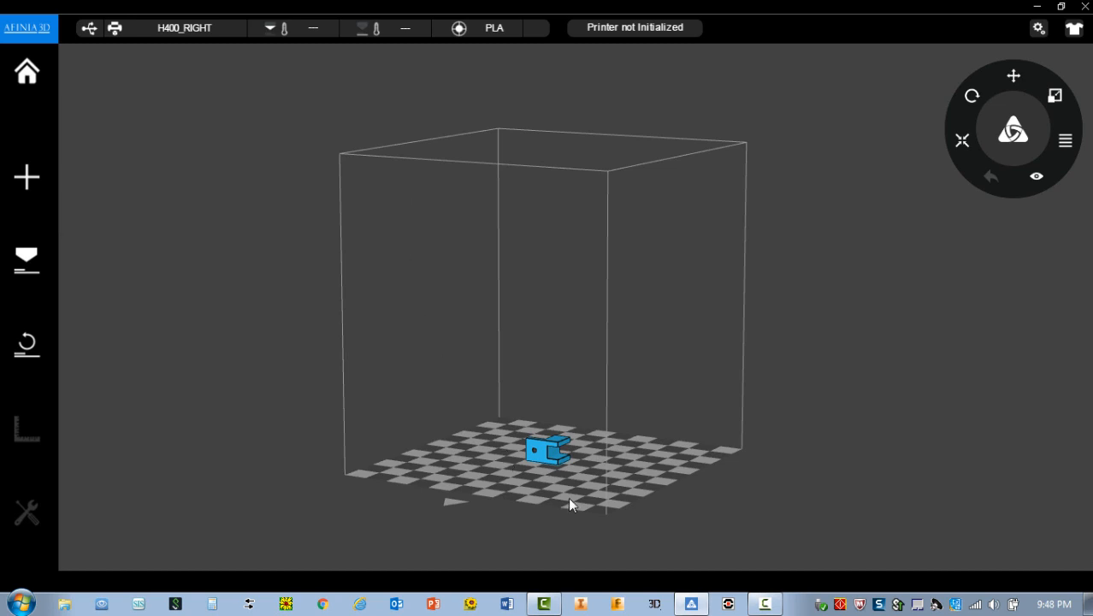
Rotate the LED model about the X axis in four successive -90° increments.
{"action": "scroll", "coordinate": [567, 497], "scroll_direction": "up", "scroll_amount": 5}
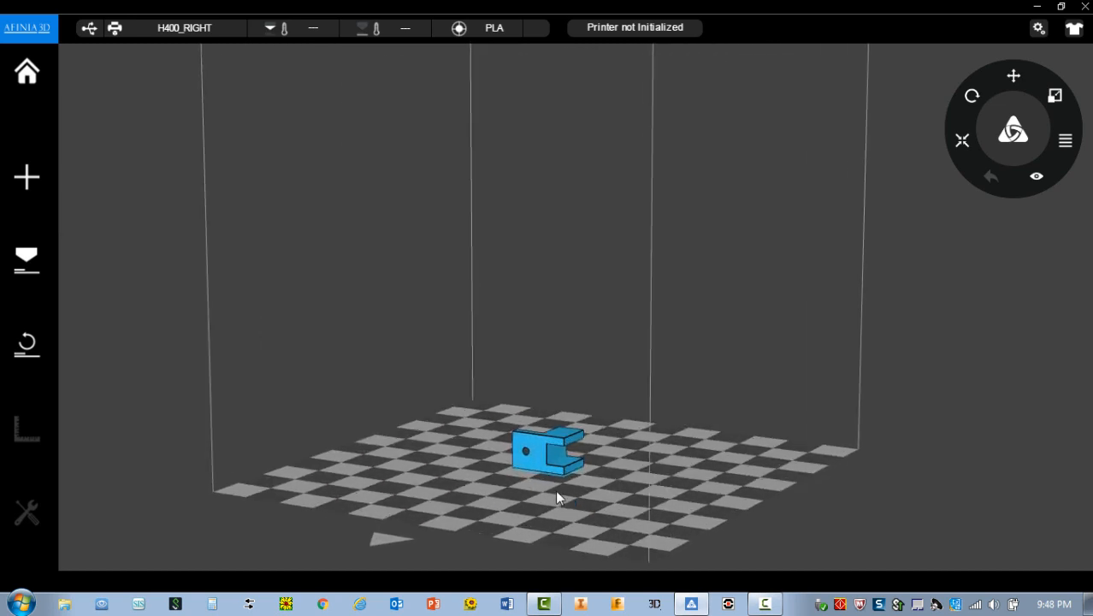
{"action": "scroll", "coordinate": [556, 493], "scroll_direction": "up", "scroll_amount": 1}
{"action": "left_click_drag", "start_coordinate": [652, 469], "coordinate": [630, 551]}
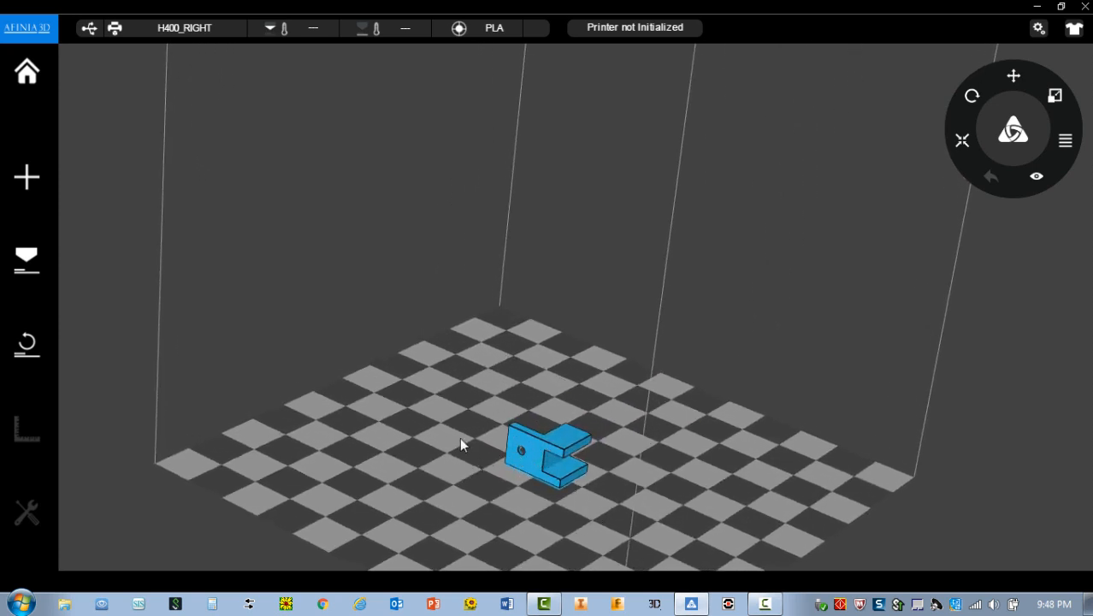
{"action": "left_click_drag", "start_coordinate": [525, 413], "coordinate": [542, 459]}
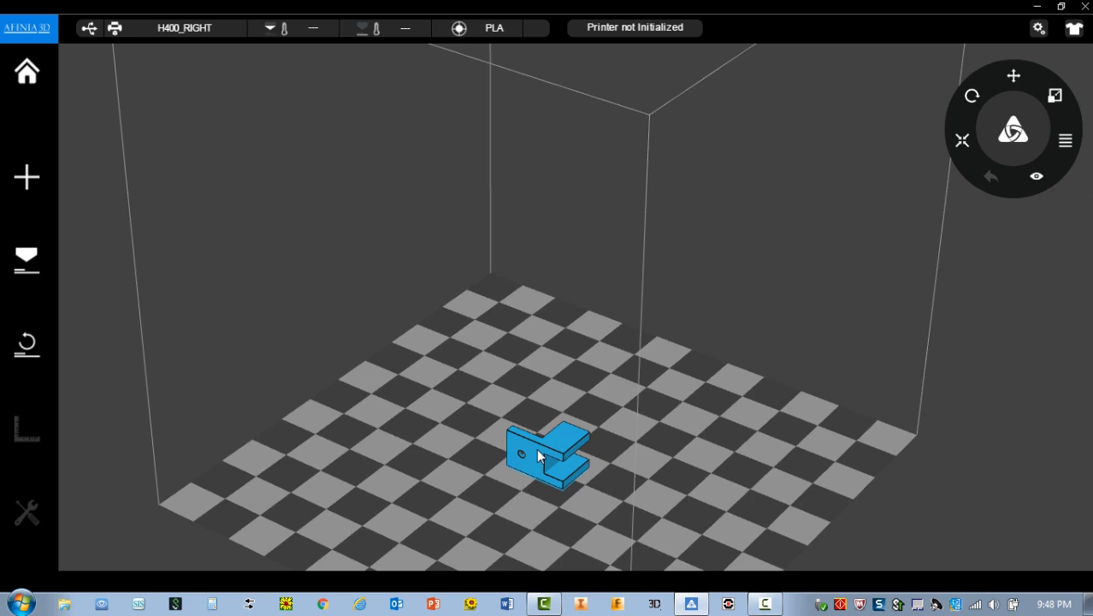
{"action": "mouse_move", "coordinate": [536, 448]}
{"action": "left_click", "coordinate": [971, 96]}
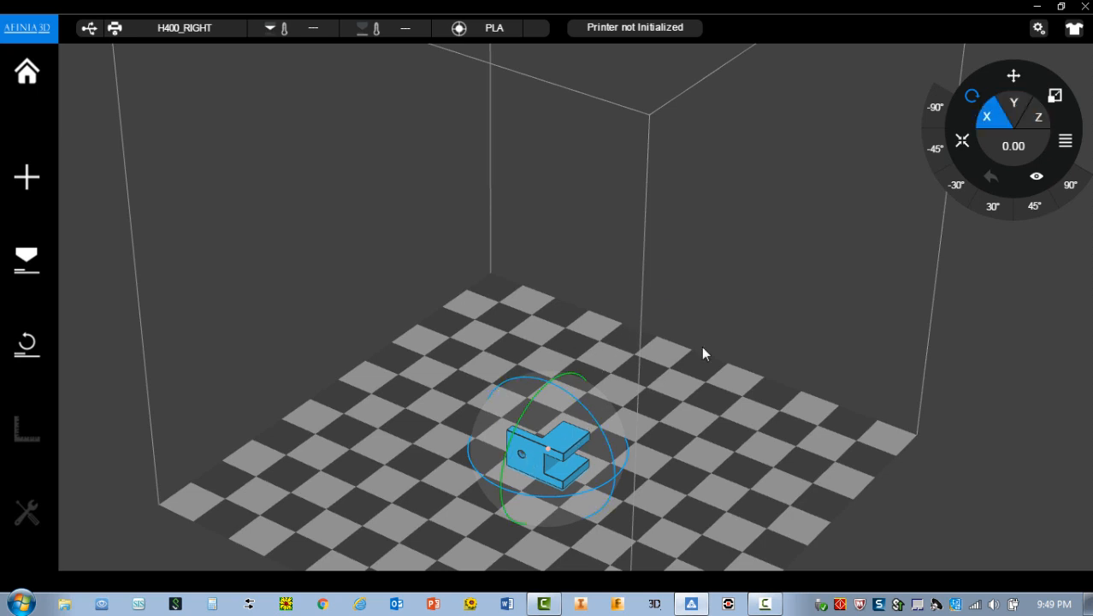
{"action": "left_click", "coordinate": [988, 121]}
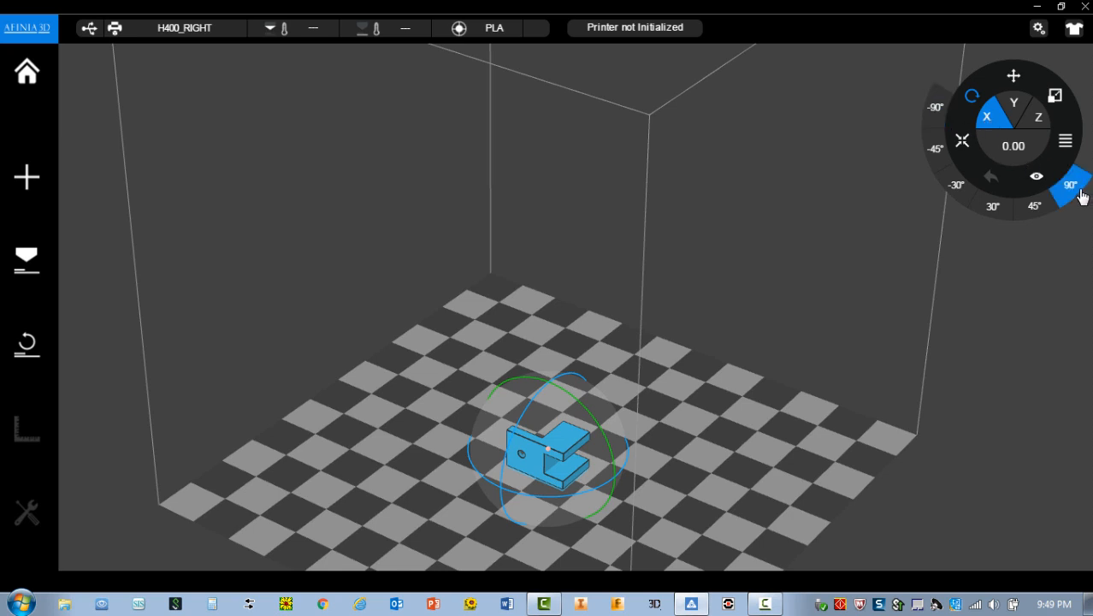
{"action": "left_click", "coordinate": [934, 110]}
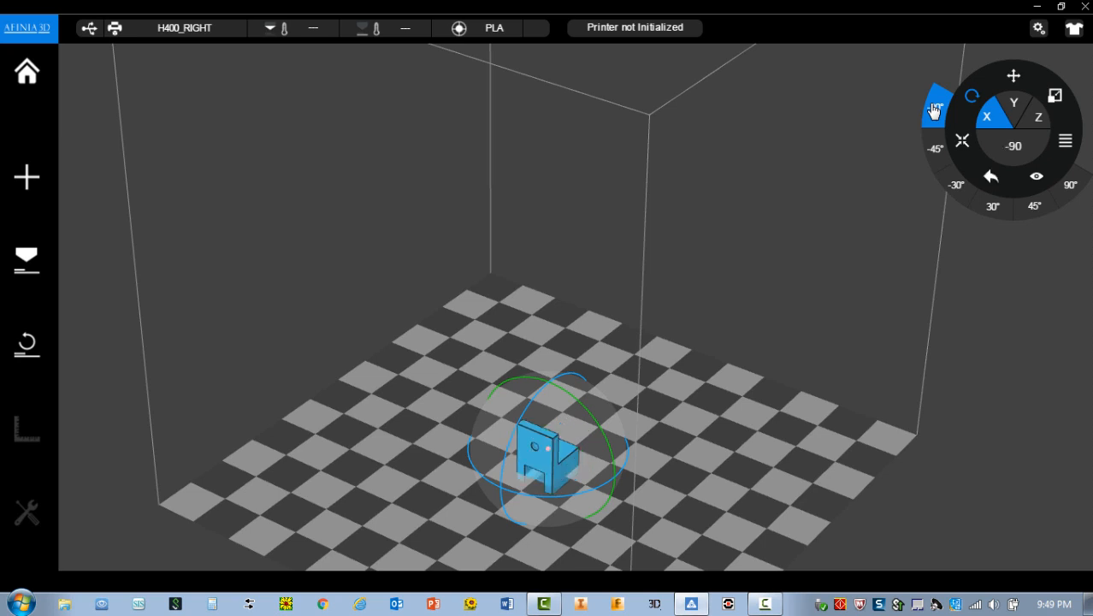
{"action": "left_click", "coordinate": [933, 110]}
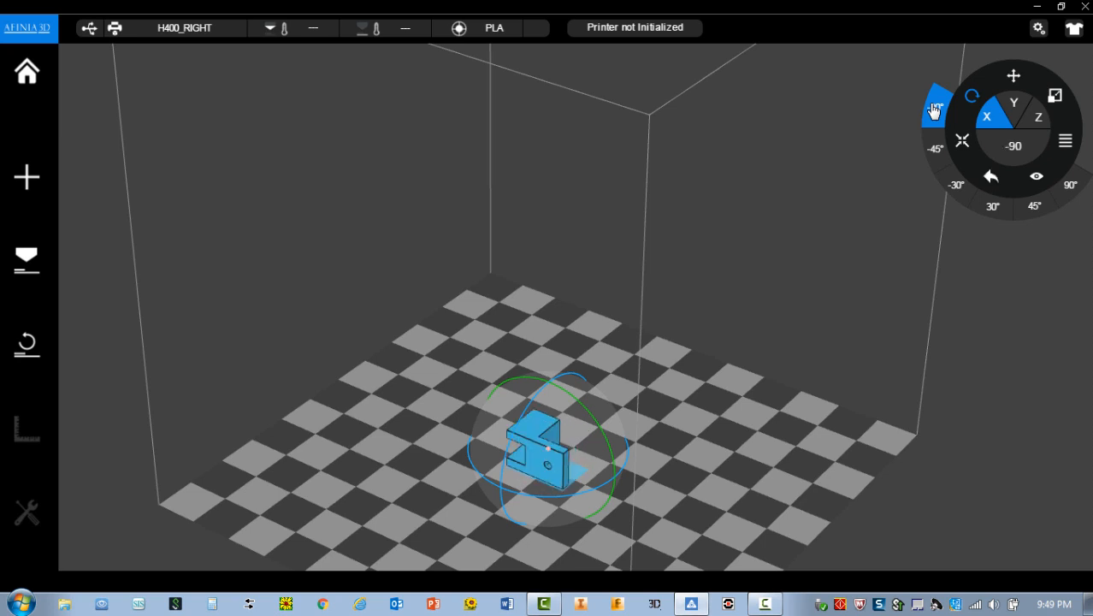
{"action": "left_click", "coordinate": [933, 110]}
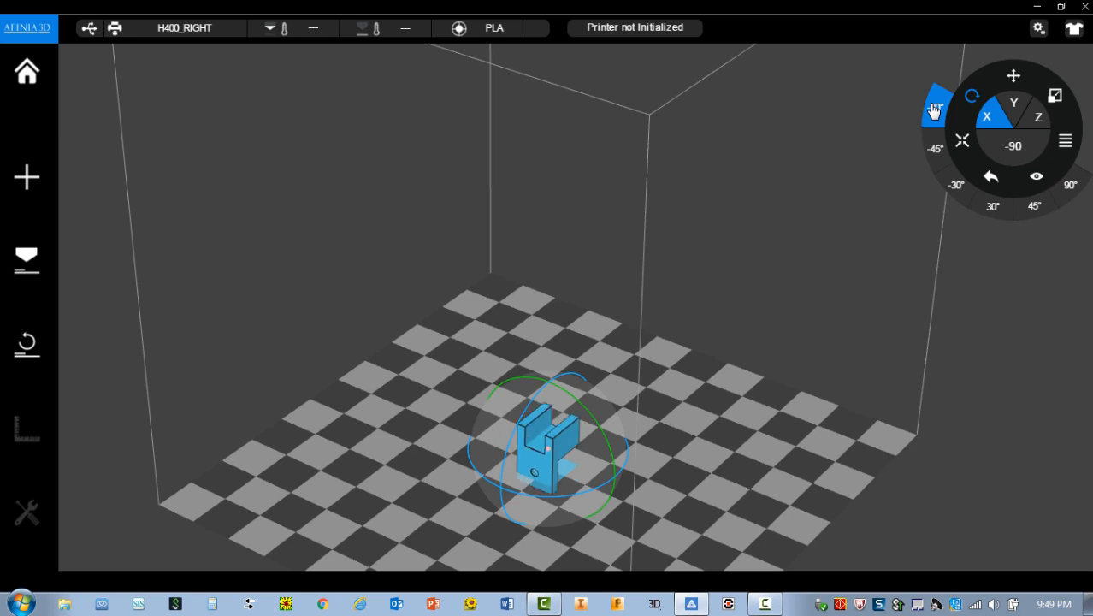
{"action": "left_click", "coordinate": [933, 110]}
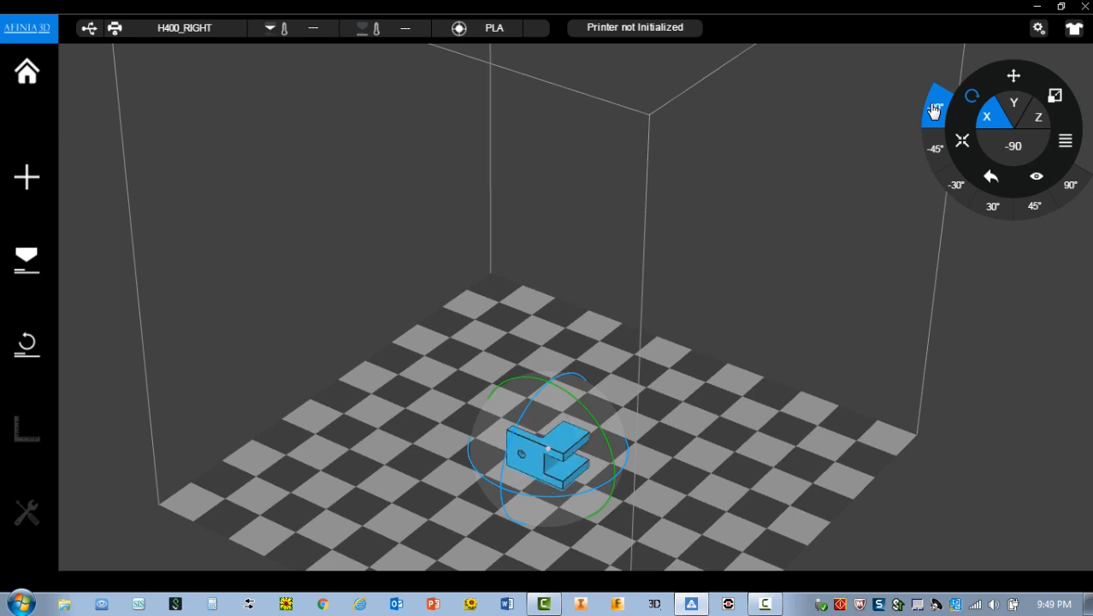
Rotate the LED model about the X axis in four successive 90° increments in the opposite direction.
{"action": "left_click", "coordinate": [1069, 190]}
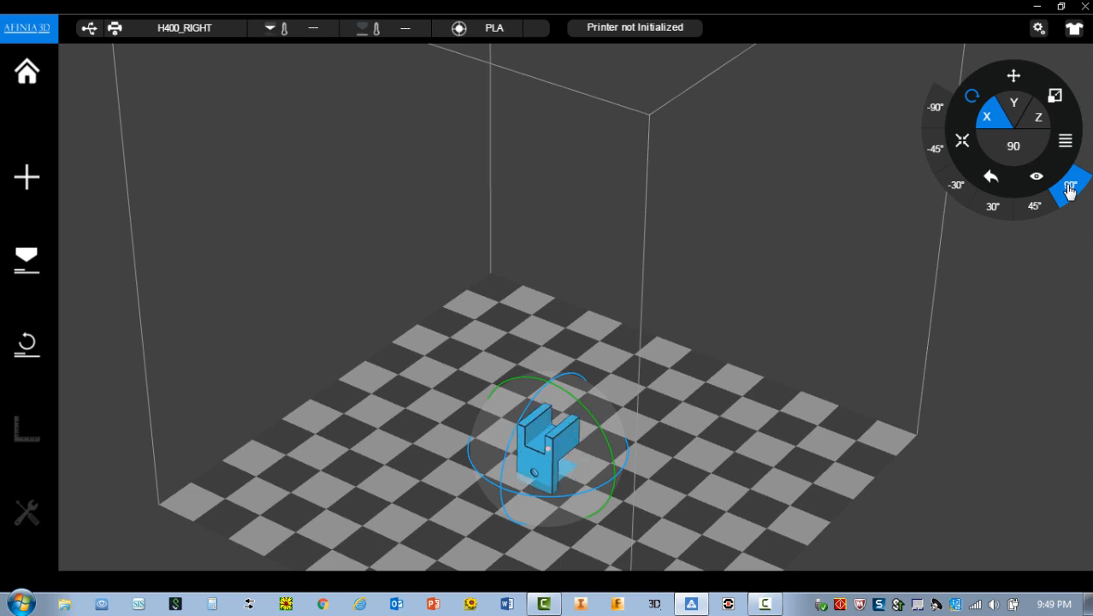
{"action": "left_click", "coordinate": [1069, 190]}
{"action": "left_click", "coordinate": [1069, 189]}
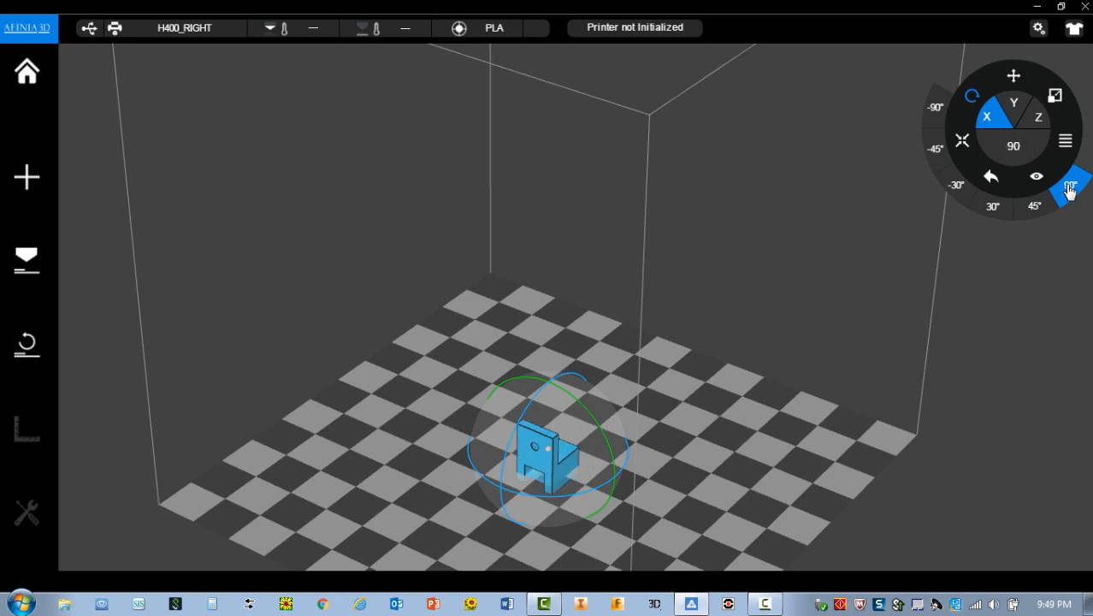
{"action": "left_click", "coordinate": [1069, 189]}
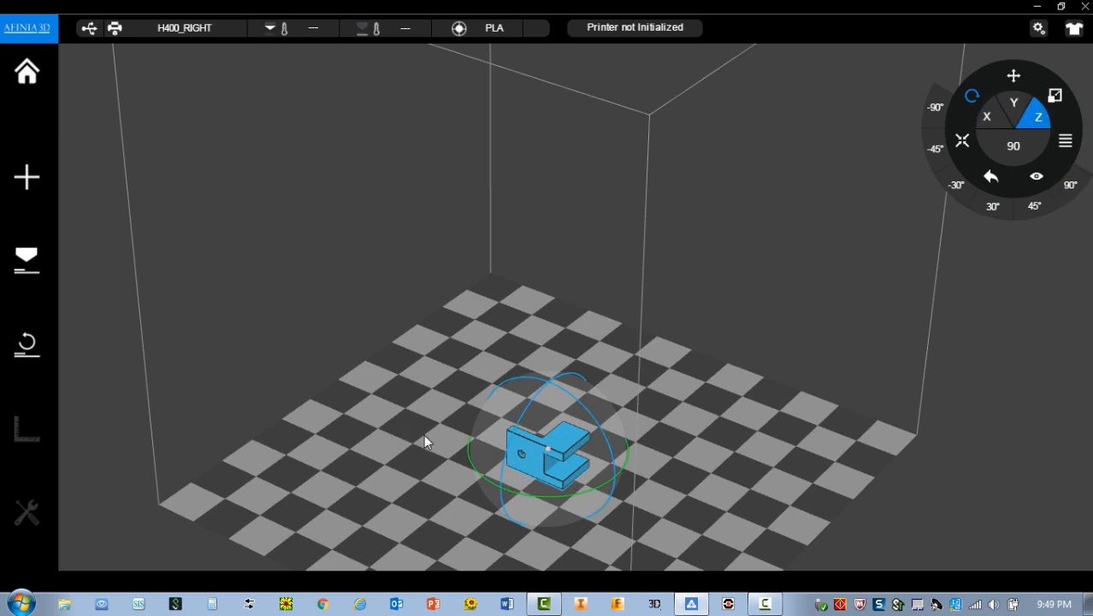
Rotate the LED model about the Y axis in three -90° increments so its holed plate lies flat, and auto-place it on the platform.
{"action": "left_click", "coordinate": [1013, 112]}
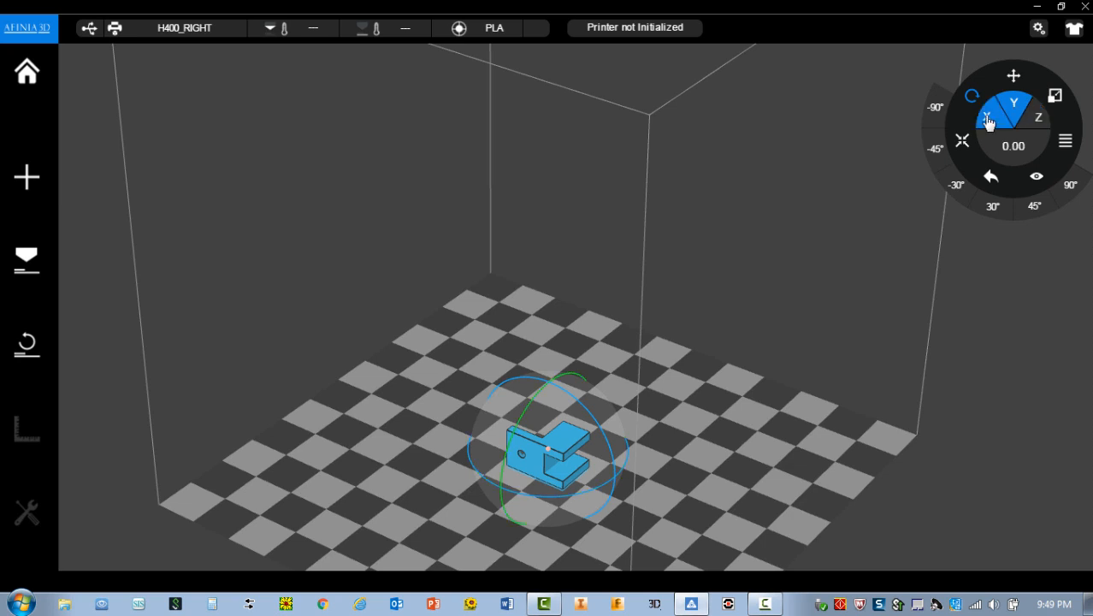
{"action": "left_click", "coordinate": [934, 114]}
{"action": "left_click", "coordinate": [933, 115]}
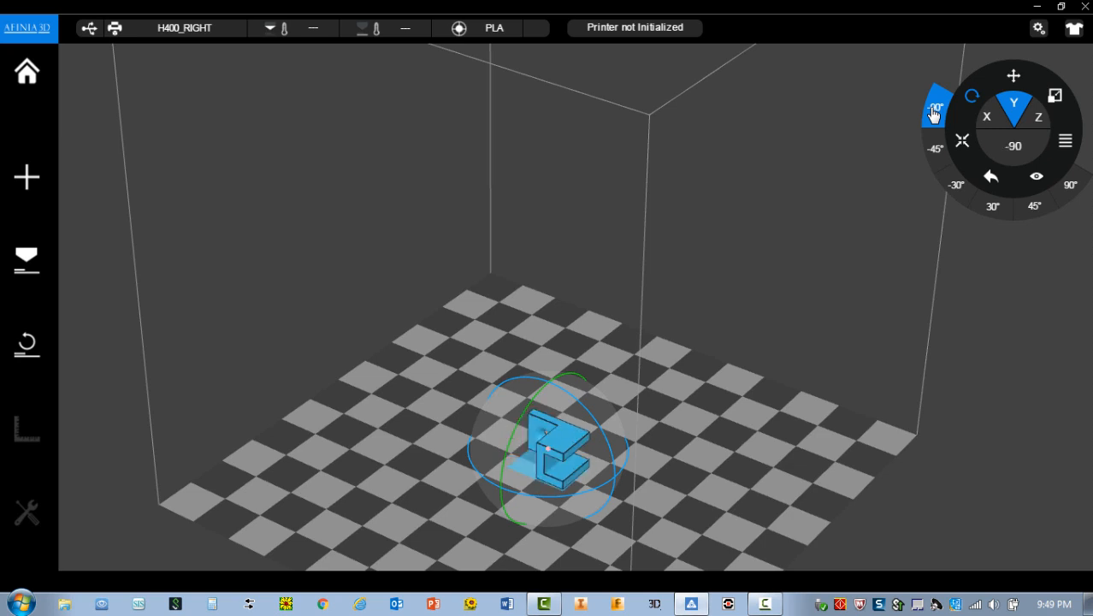
{"action": "left_click", "coordinate": [934, 115]}
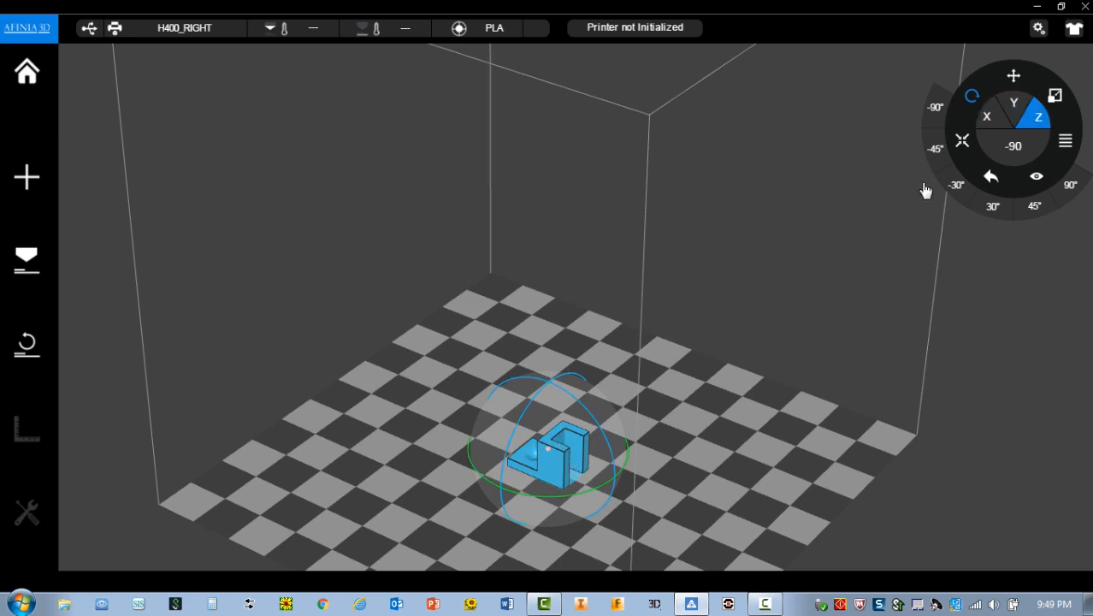
{"action": "left_click", "coordinate": [962, 143]}
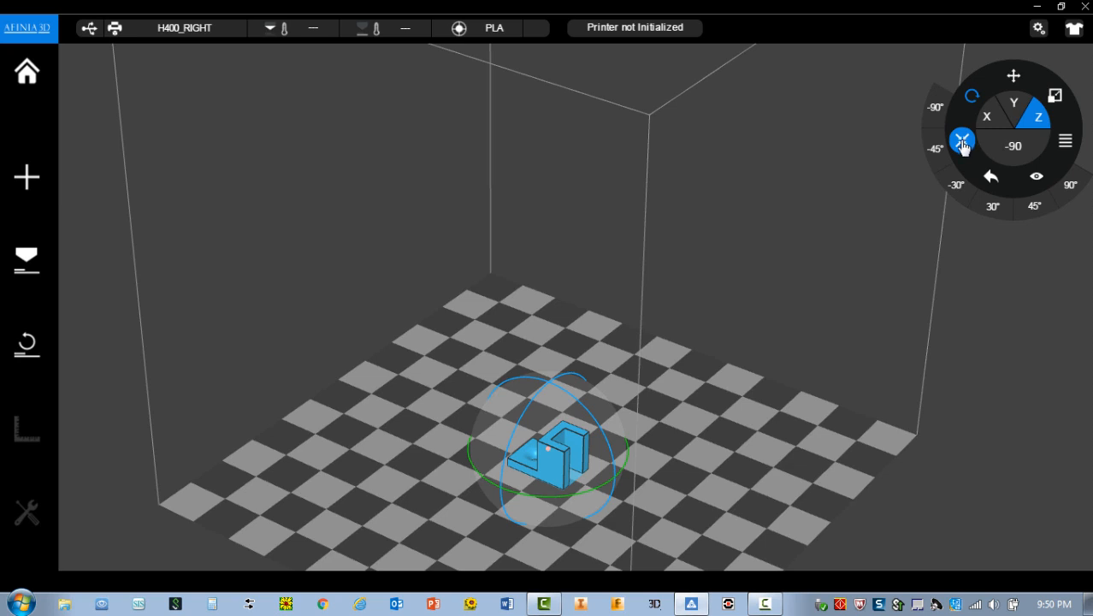
{"action": "left_click", "coordinate": [962, 141]}
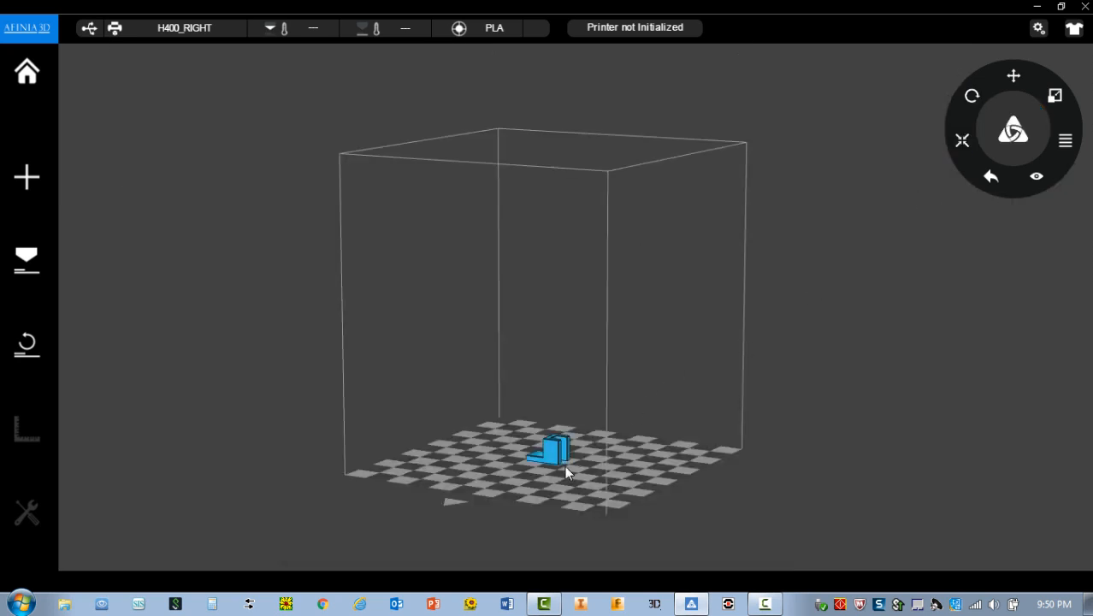
Make one copy of the LED model on the build platform.
{"action": "scroll", "coordinate": [548, 477], "scroll_direction": "up", "scroll_amount": 8}
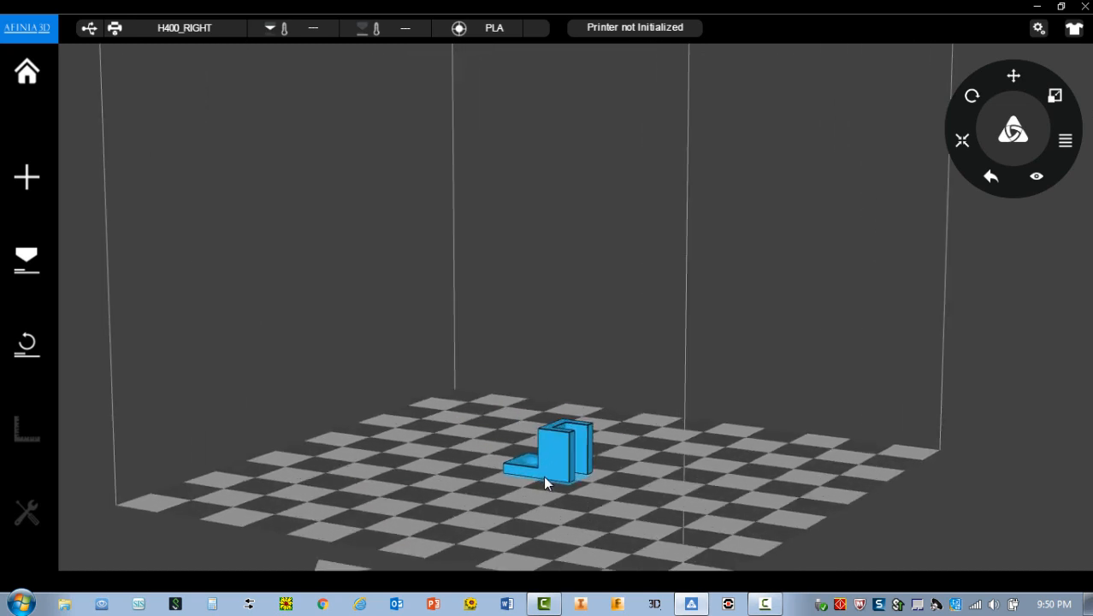
{"action": "middle_click_drag", "start_coordinate": [548, 489], "coordinate": [607, 539]}
{"action": "left_click_drag", "start_coordinate": [633, 536], "coordinate": [466, 399]}
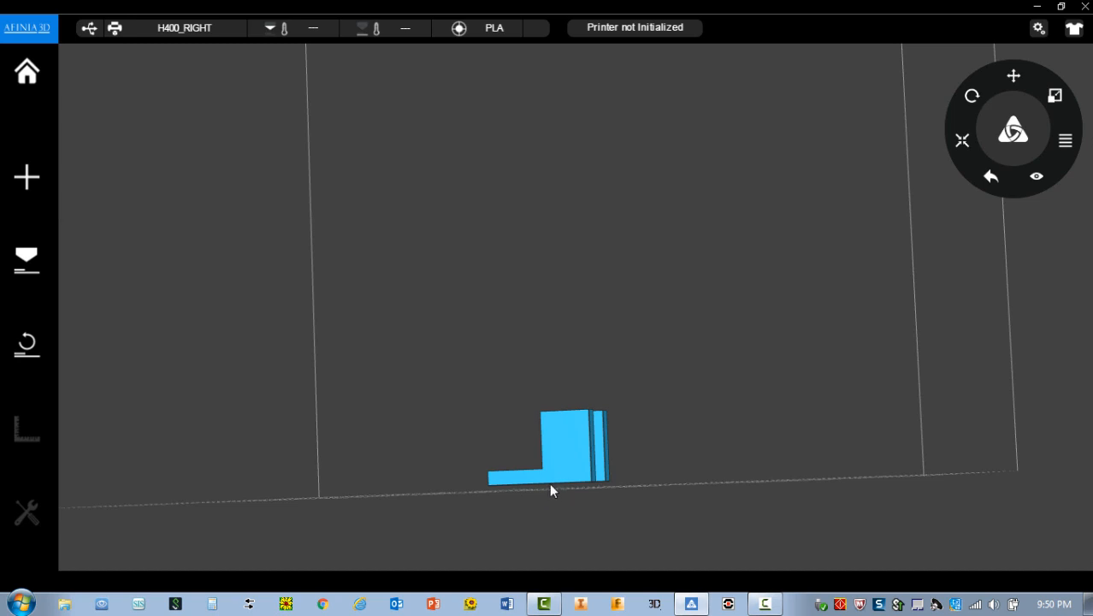
{"action": "left_click_drag", "start_coordinate": [642, 463], "coordinate": [715, 525]}
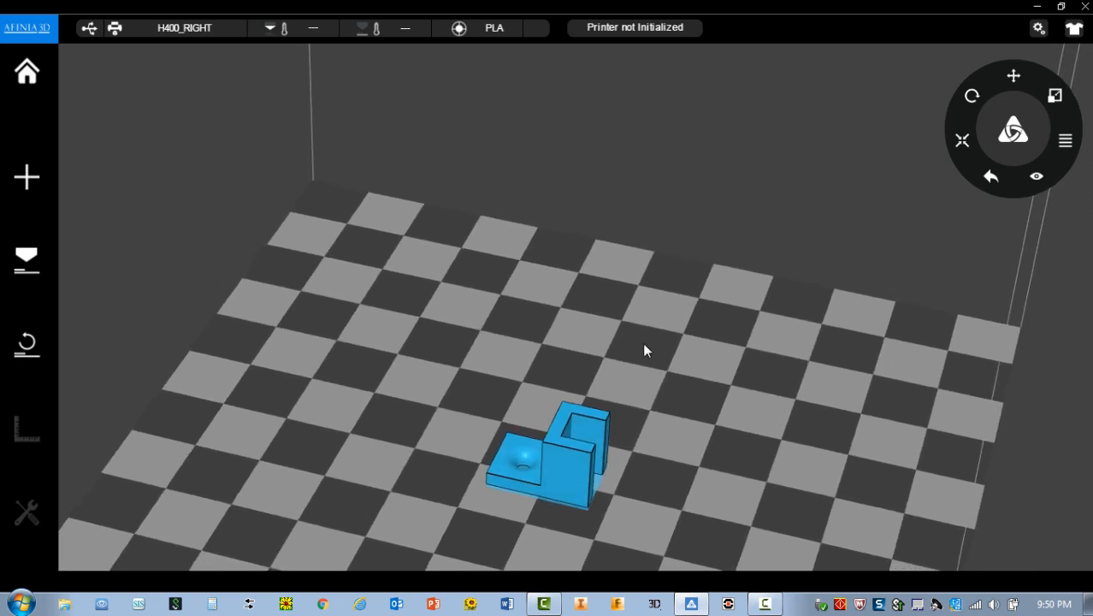
{"action": "scroll", "coordinate": [627, 308], "scroll_direction": "down", "scroll_amount": 6}
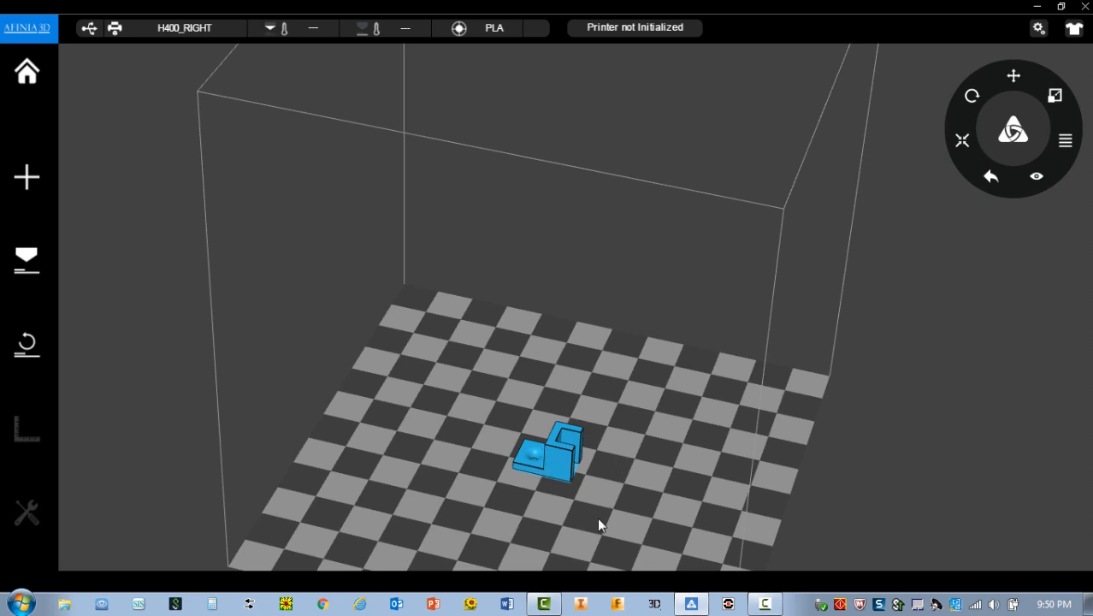
{"action": "right_click", "coordinate": [562, 459]}
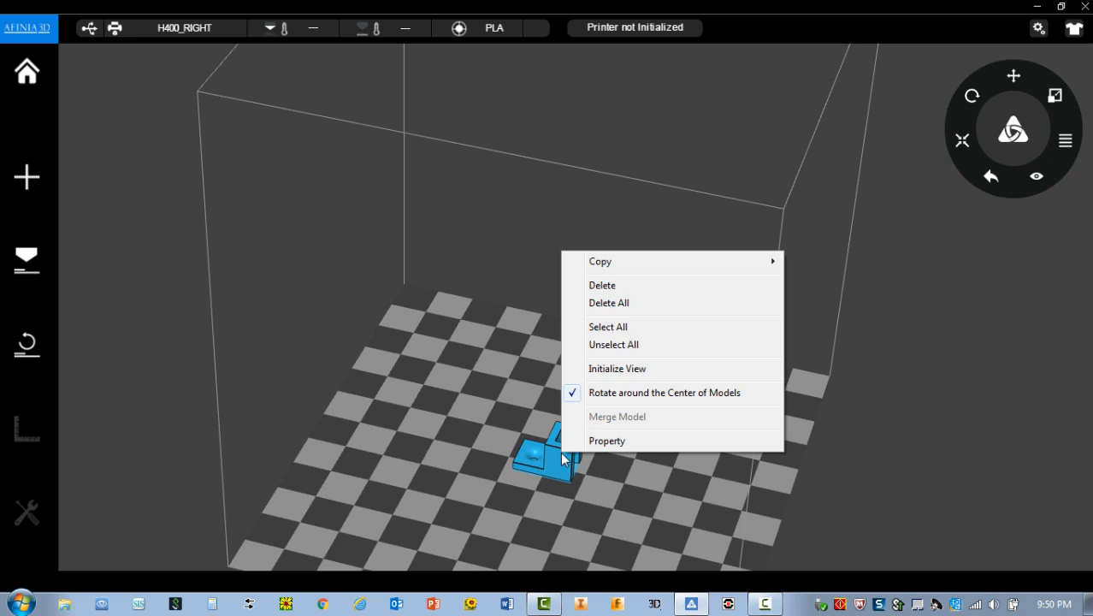
{"action": "mouse_move", "coordinate": [578, 263]}
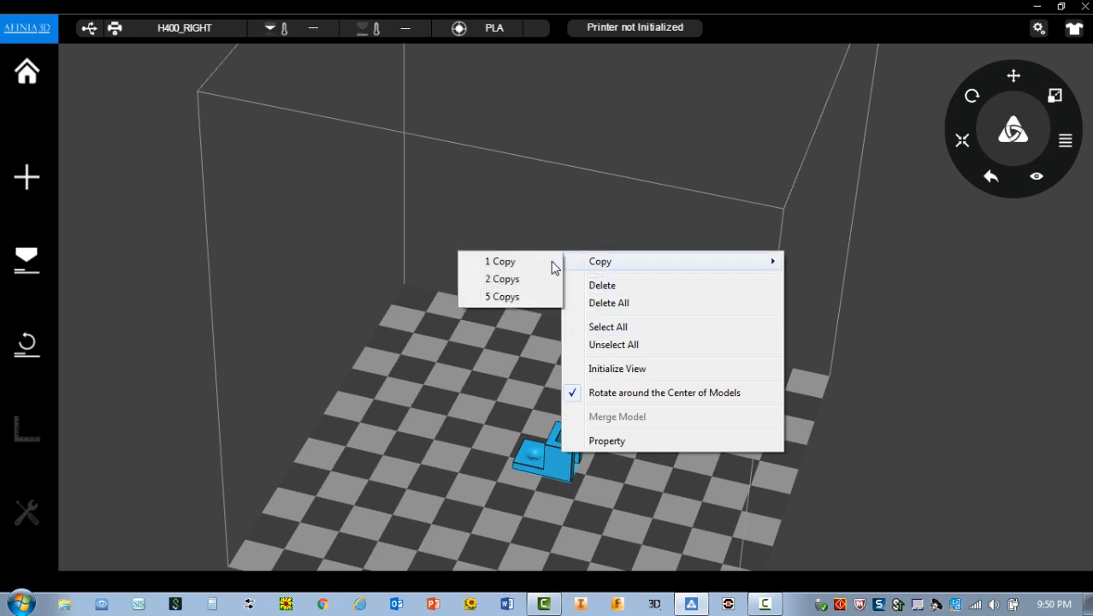
{"action": "left_click", "coordinate": [511, 263]}
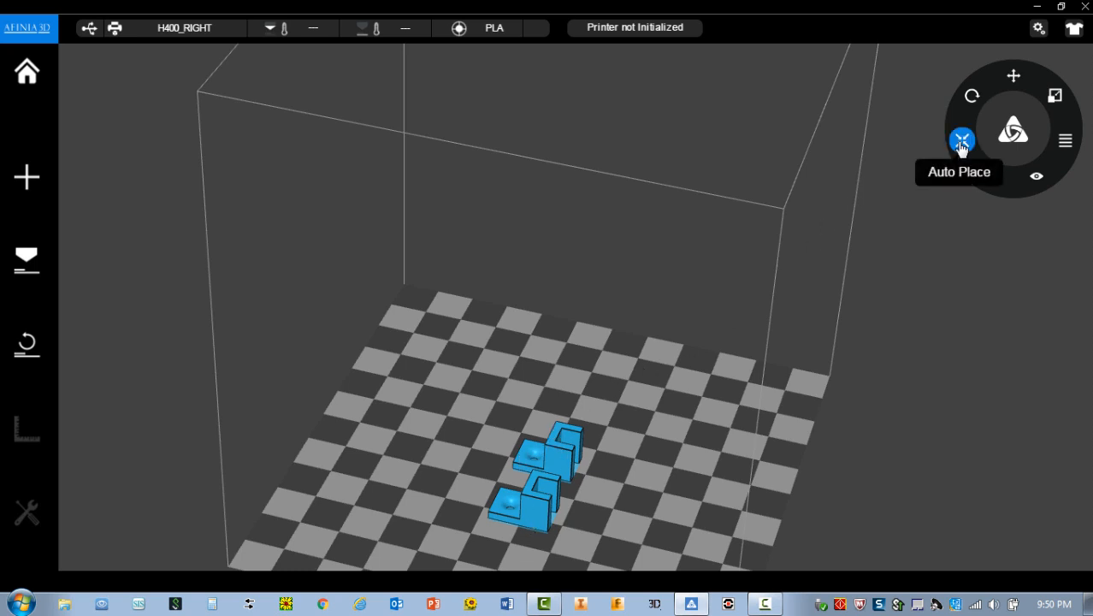
Auto-place both LED models together on the build platform.
{"action": "left_click", "coordinate": [961, 142]}
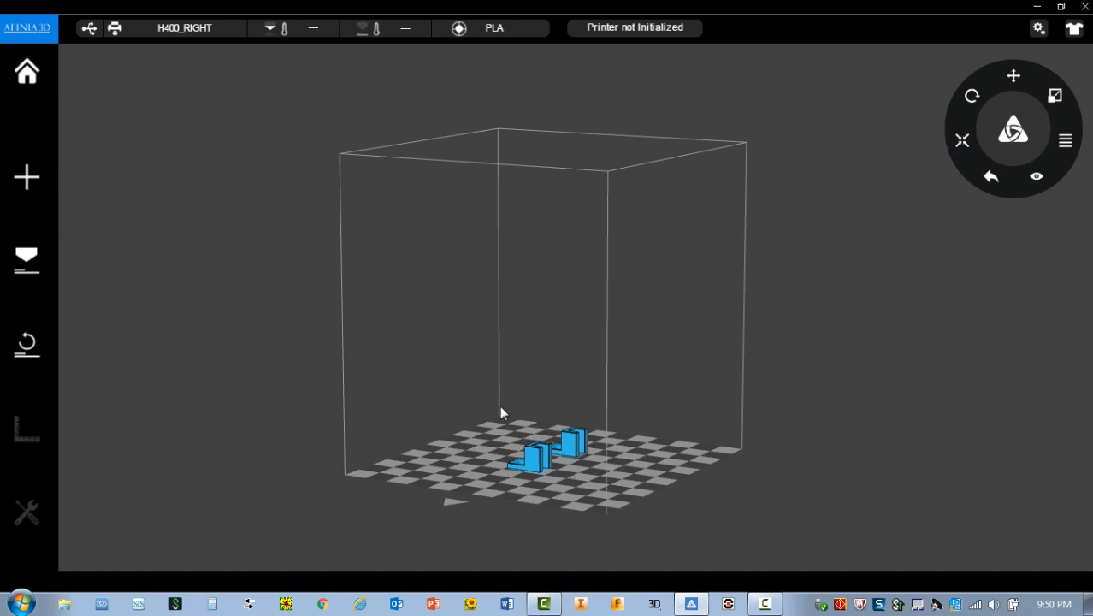
{"action": "left_click_drag", "start_coordinate": [488, 460], "coordinate": [503, 559]}
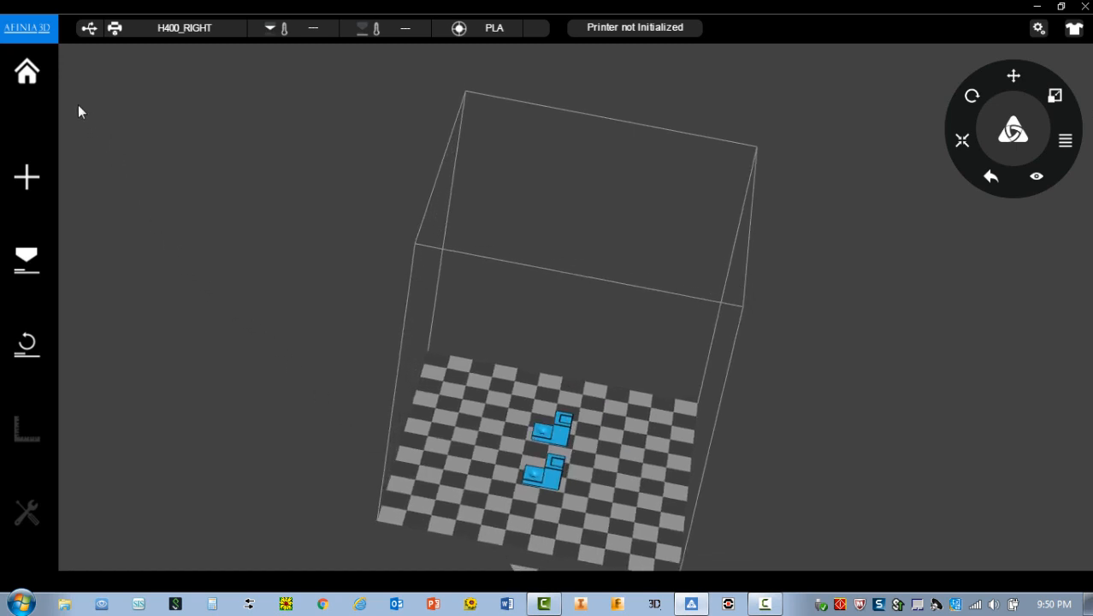
Review the print settings without changing them, and initialize the connected printer.
{"action": "left_click", "coordinate": [31, 260]}
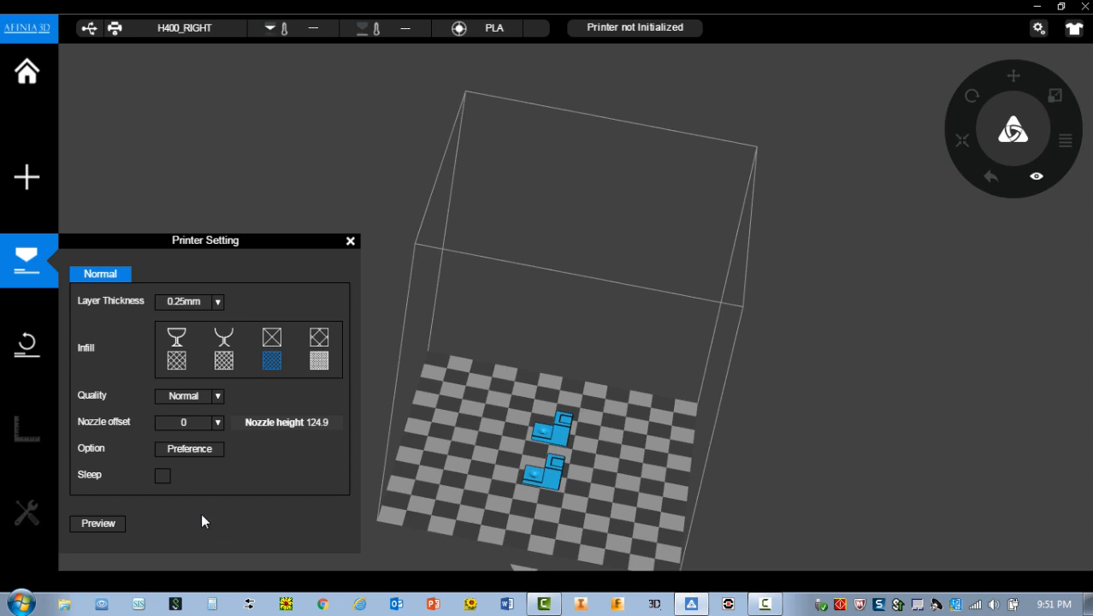
{"action": "left_click", "coordinate": [350, 241]}
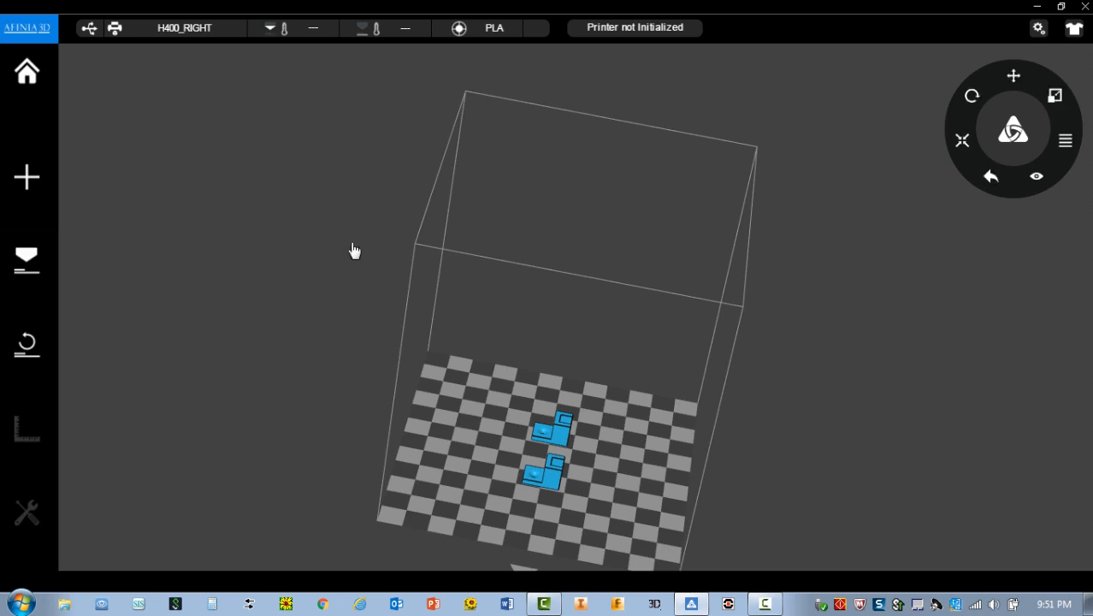
{"action": "left_click", "coordinate": [35, 345]}
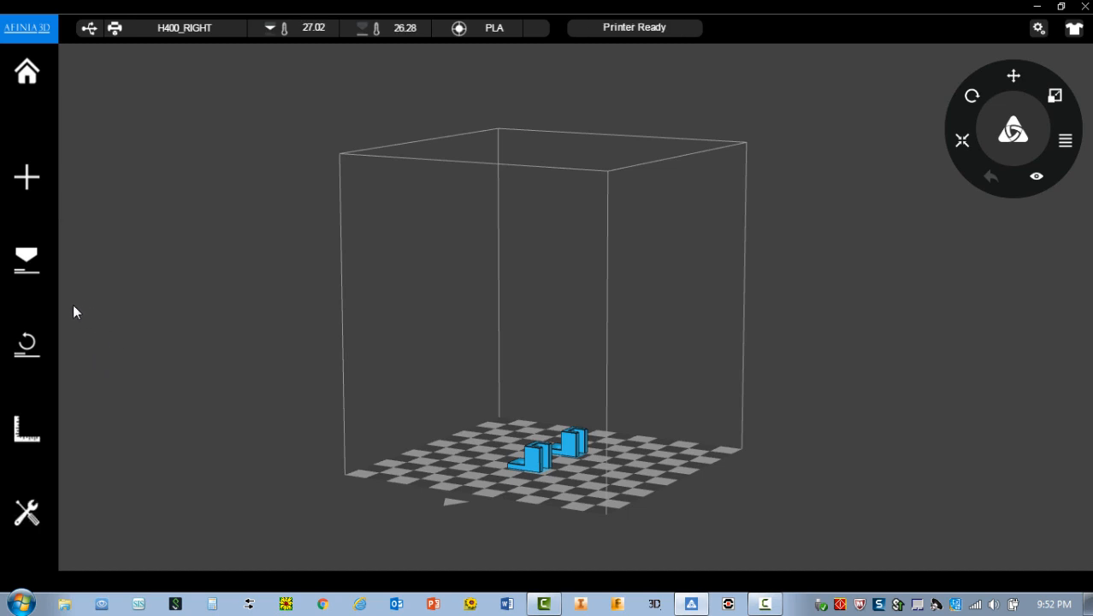
Print both LED models with the existing printer settings and acknowledge the time and material estimate.
{"action": "left_click", "coordinate": [28, 260]}
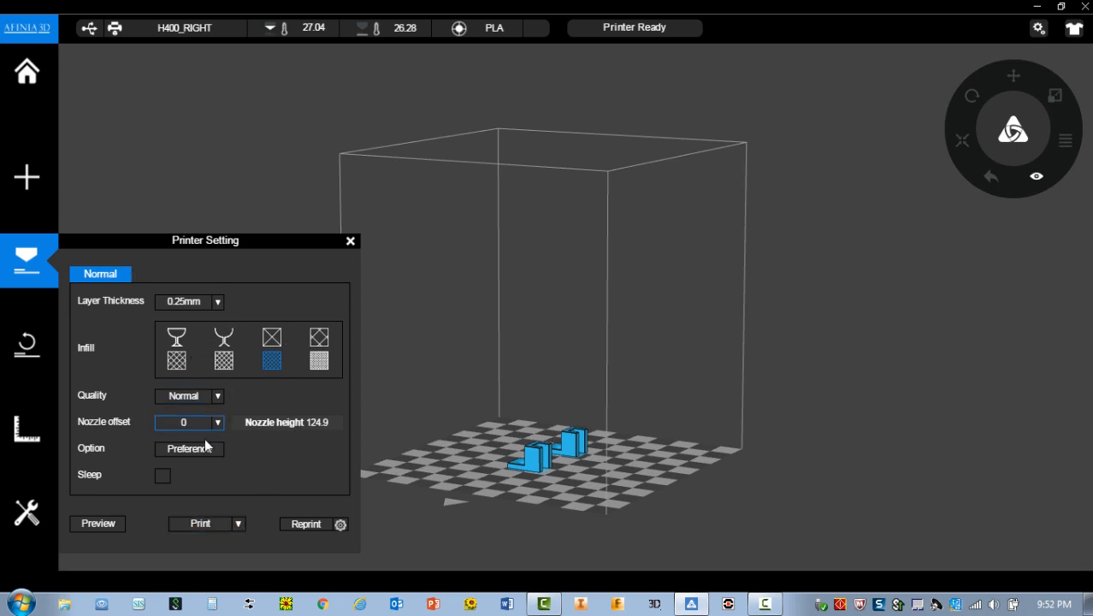
{"action": "left_click", "coordinate": [202, 524]}
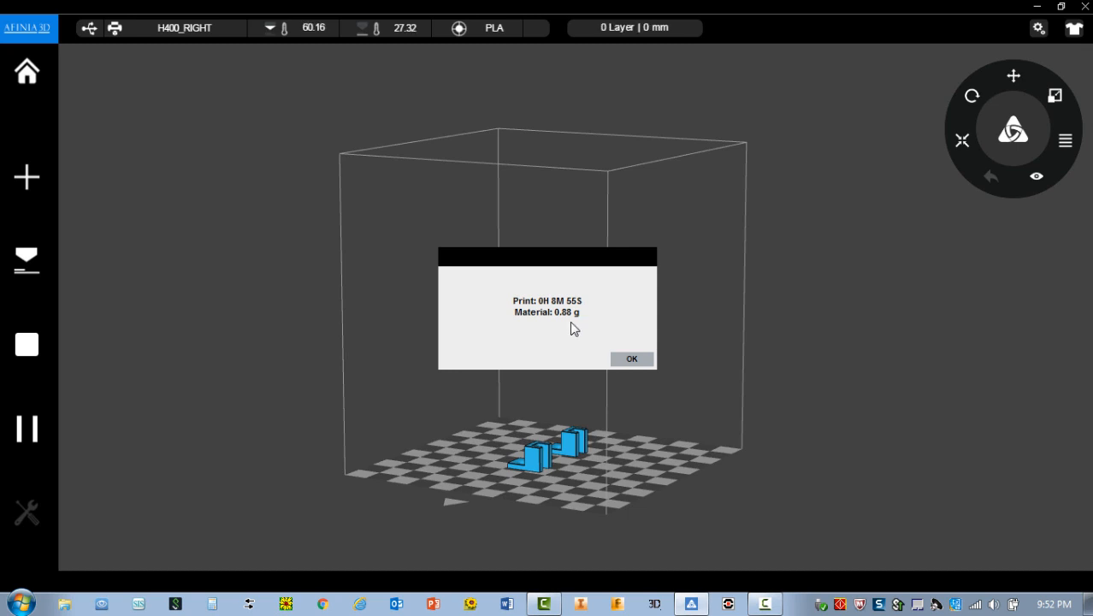
{"action": "left_click", "coordinate": [632, 360]}
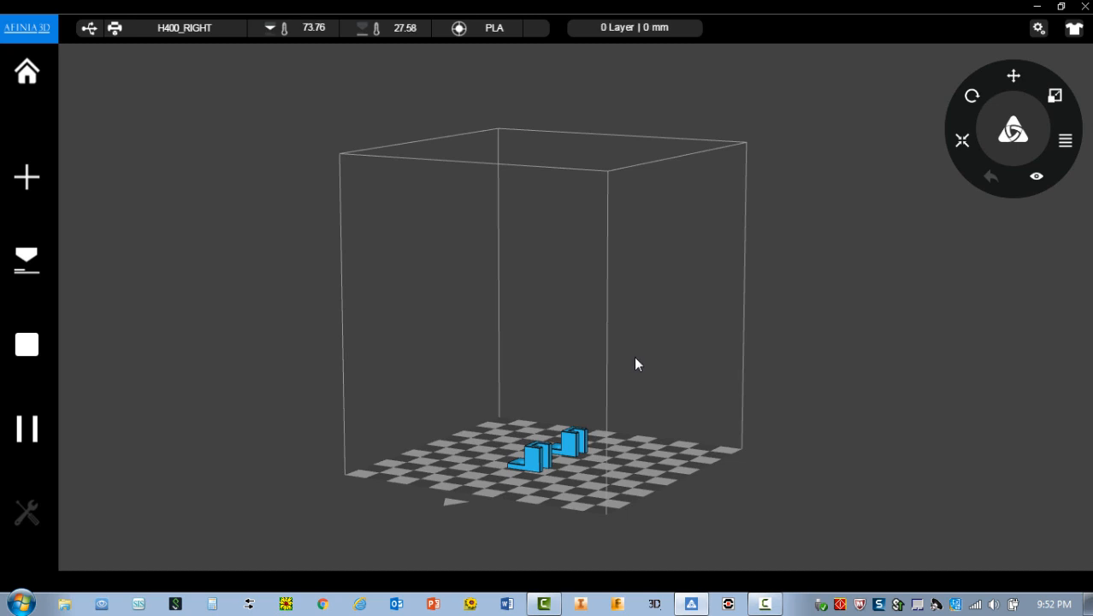